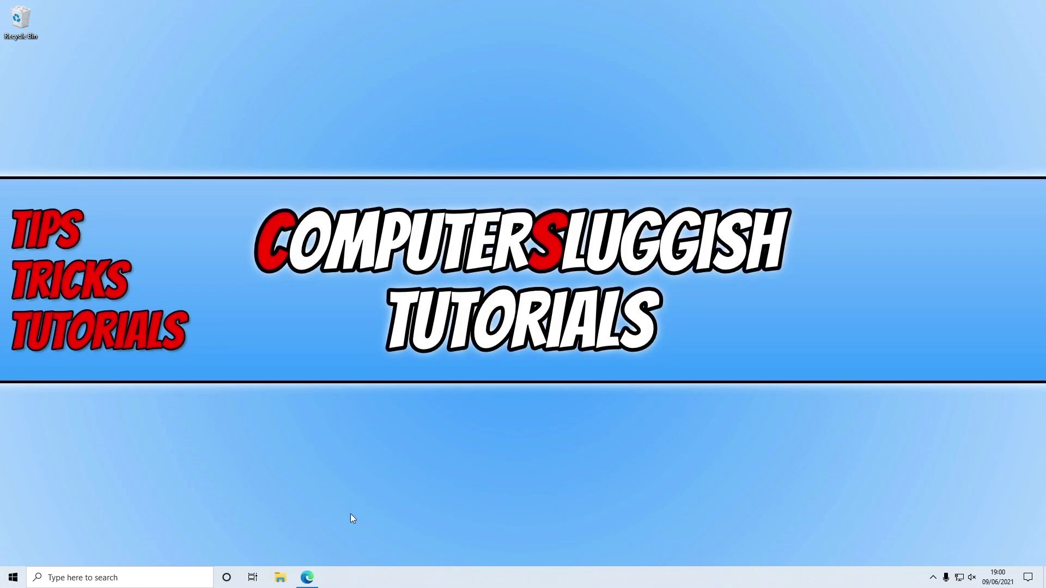
Bring up the PS Remote Play web page in Edge and open its Windows PC and Mac download page
{"action": "left_click", "coordinate": [314, 580]}
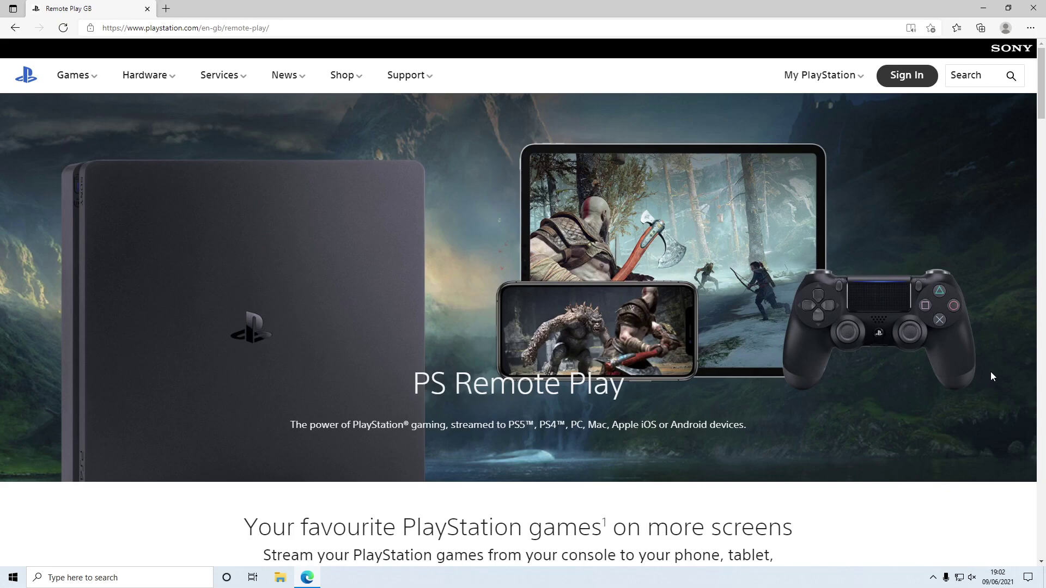
{"action": "scroll", "coordinate": [918, 379], "scroll_direction": "down", "scroll_amount": 20}
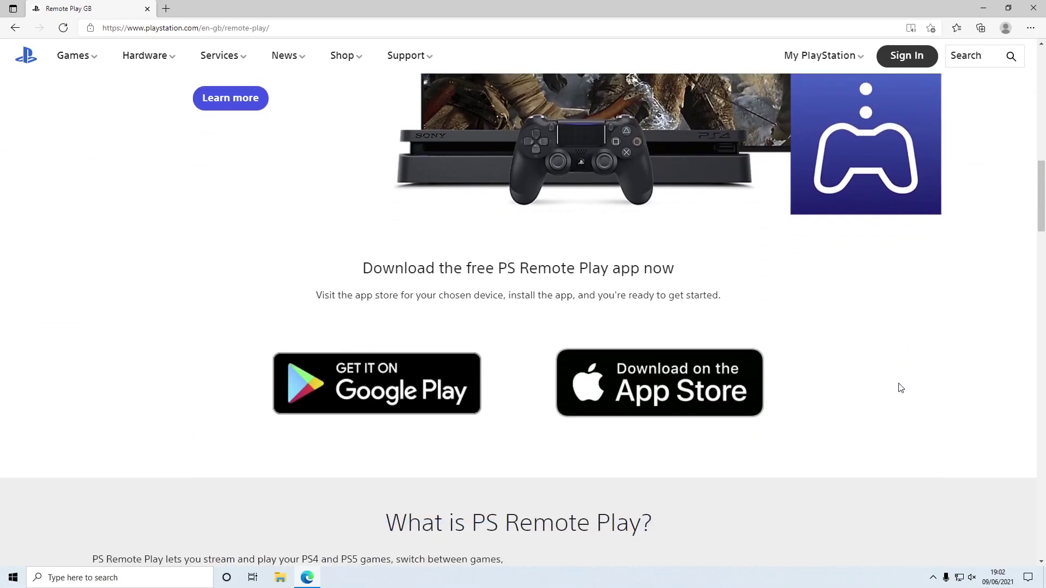
{"action": "scroll", "coordinate": [899, 387], "scroll_direction": "down", "scroll_amount": 15}
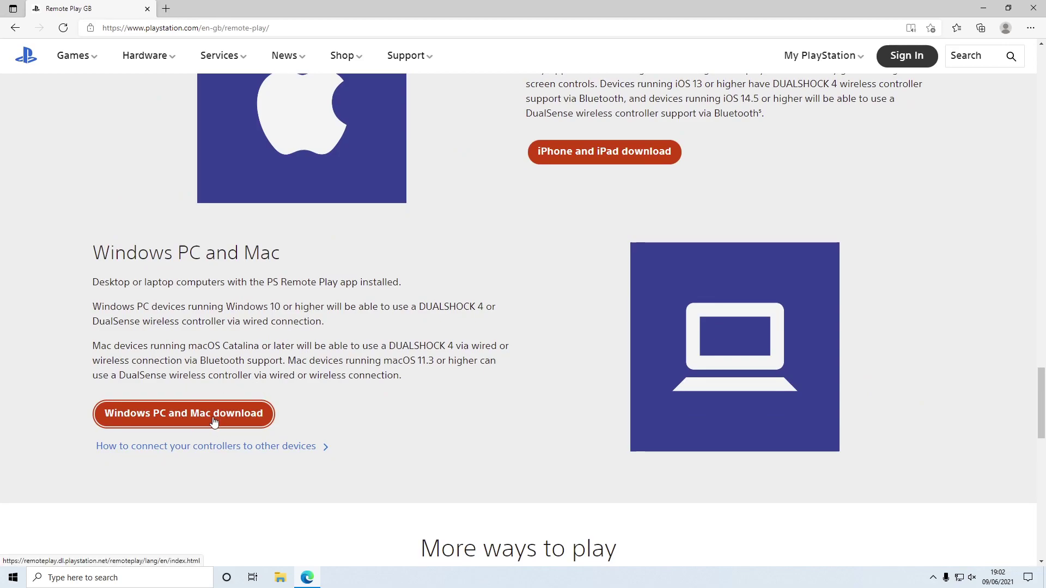
{"action": "left_click", "coordinate": [178, 418]}
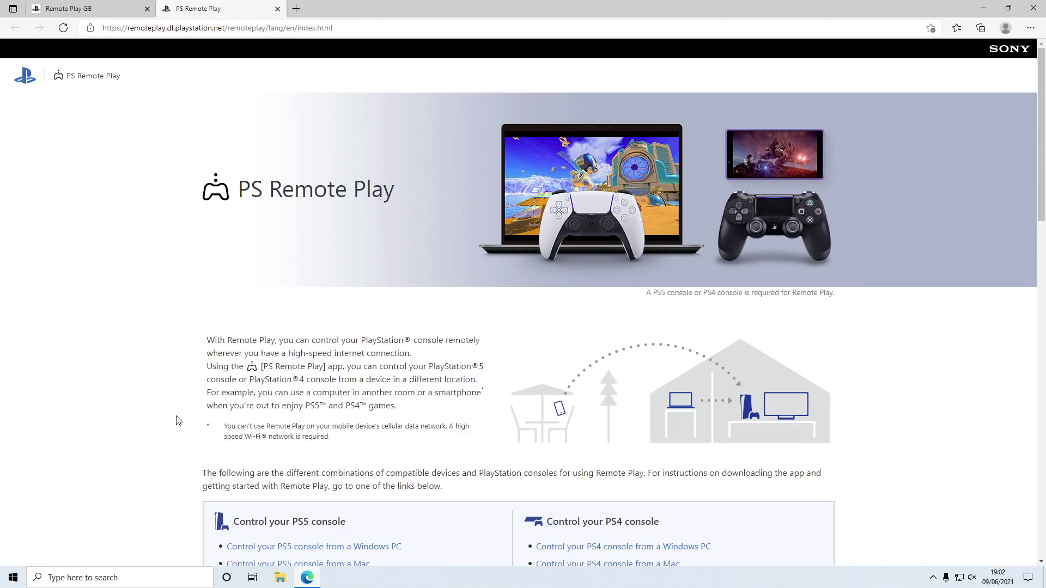
Open the 'Control your PS5 console from a Windows PC' guide at its Install the app section
{"action": "scroll", "coordinate": [257, 382], "scroll_direction": "down", "scroll_amount": 2}
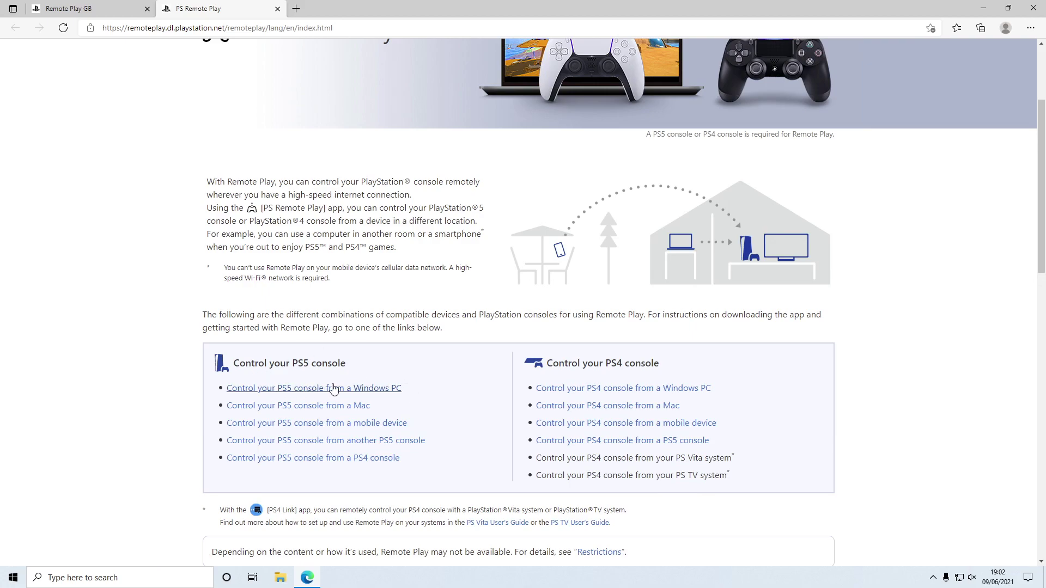
{"action": "left_click_drag", "start_coordinate": [311, 364], "coordinate": [344, 362]}
{"action": "left_click", "coordinate": [344, 364]}
{"action": "left_click", "coordinate": [355, 389]}
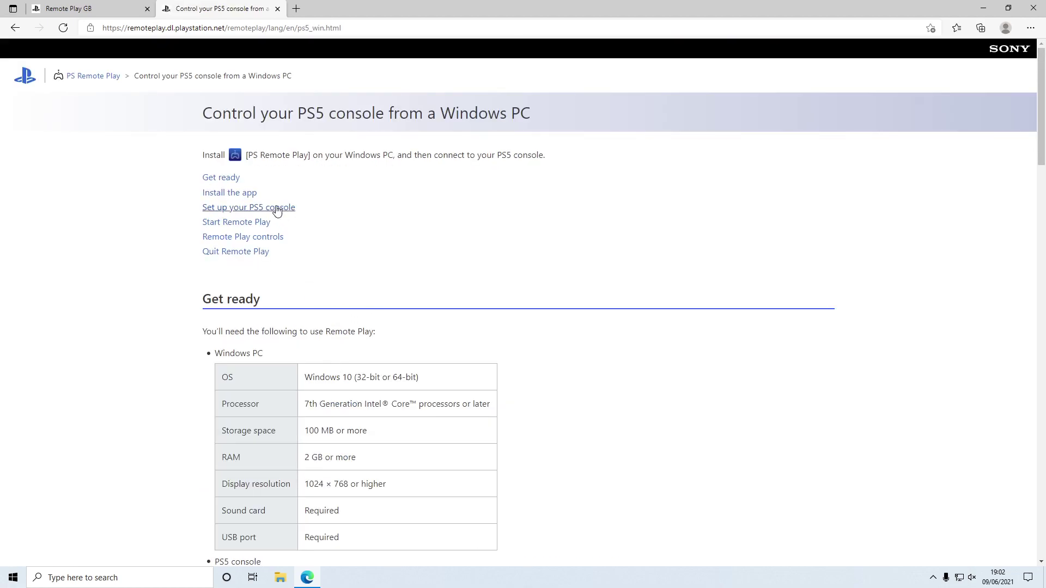
{"action": "left_click", "coordinate": [251, 196]}
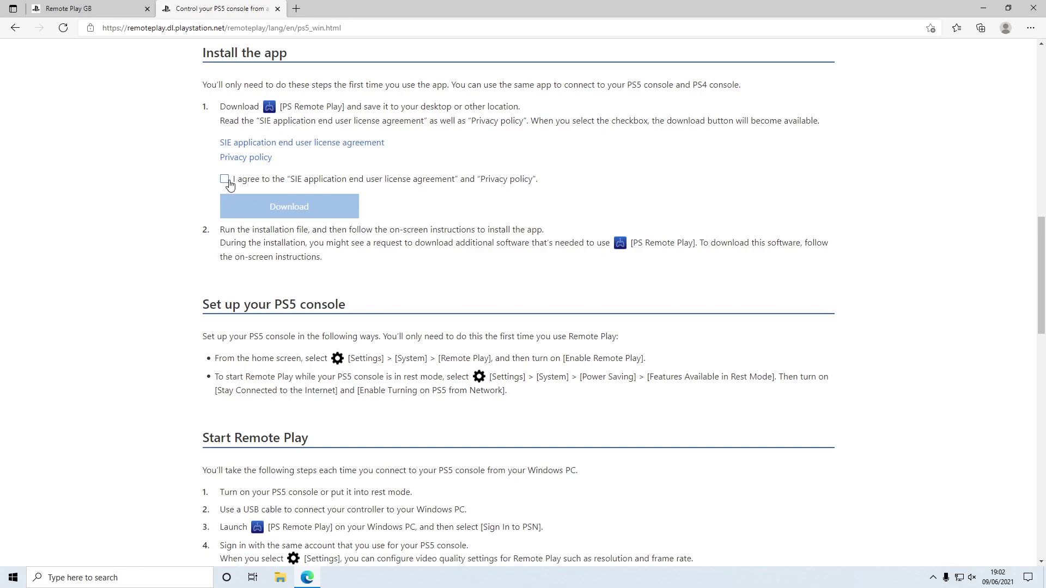
Tick the licence agreement, download RemotePlayInstaller.exe, and run it from Edge's Downloads flyout
{"action": "left_click", "coordinate": [227, 183]}
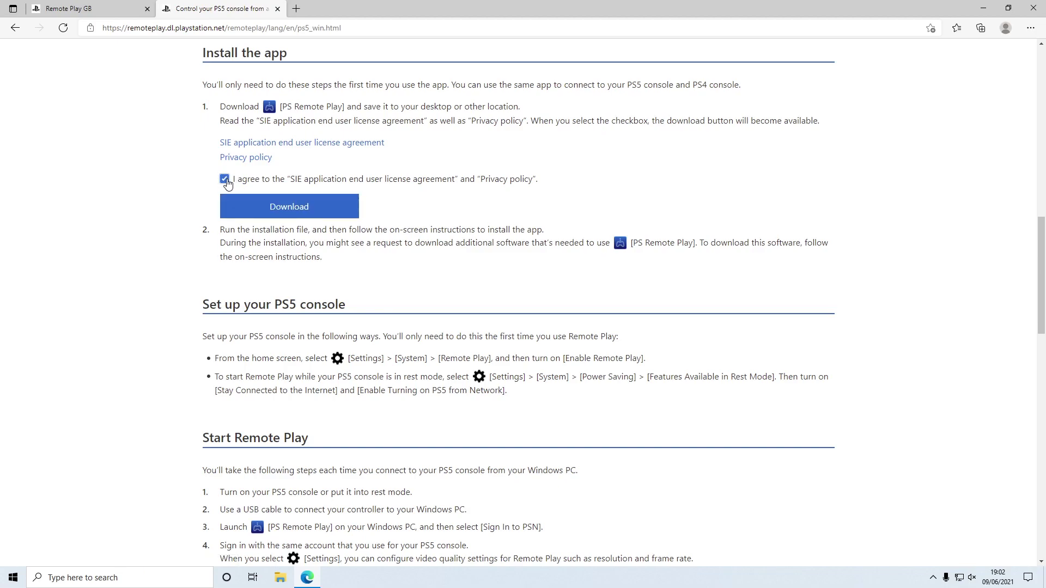
{"action": "left_click", "coordinate": [283, 214]}
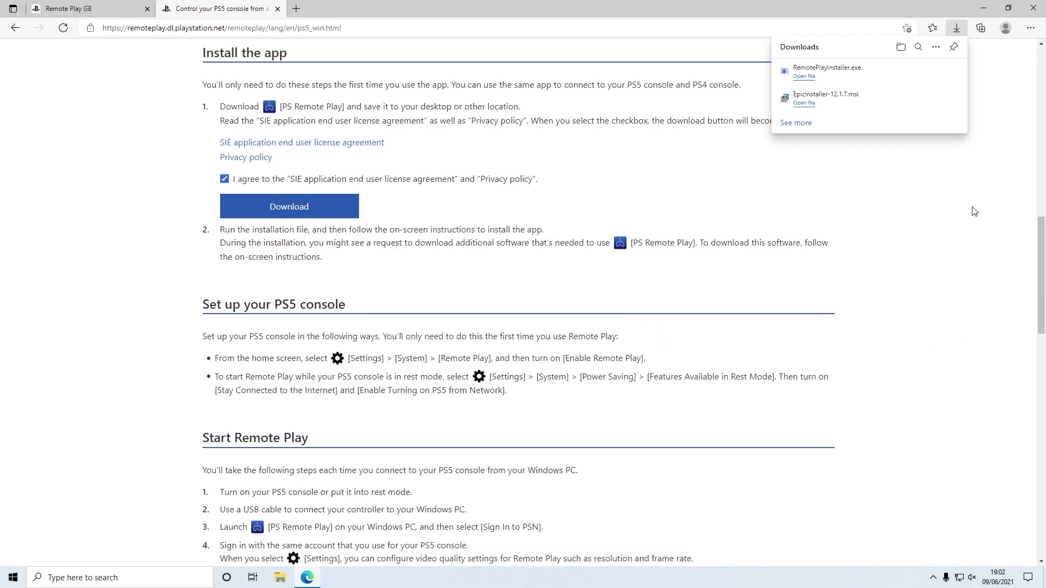
{"action": "left_click", "coordinate": [846, 73]}
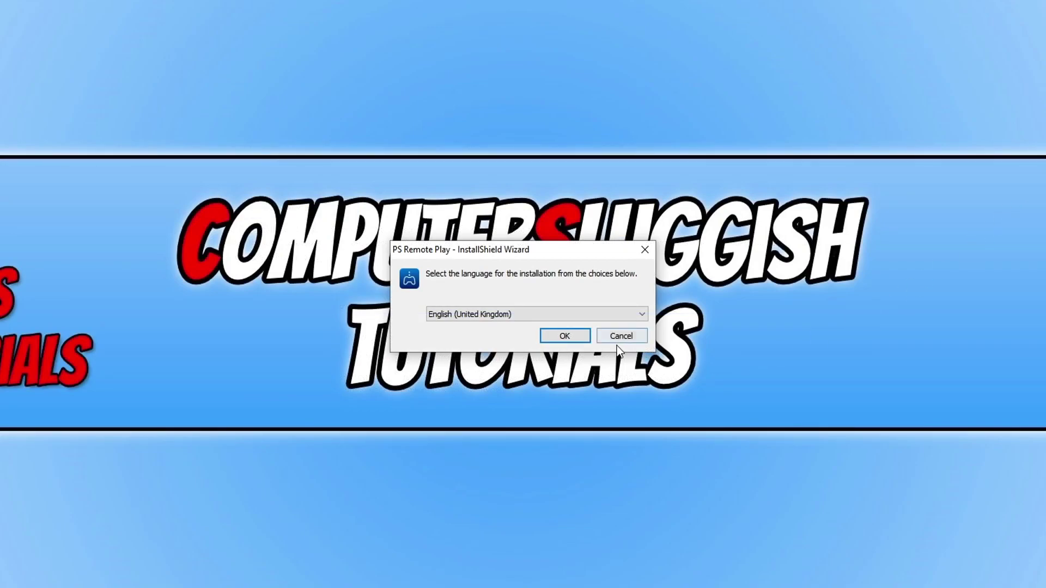
Install PS Remote Play in English (United Kingdom) to the default folder, then launch it
{"action": "left_click", "coordinate": [570, 336]}
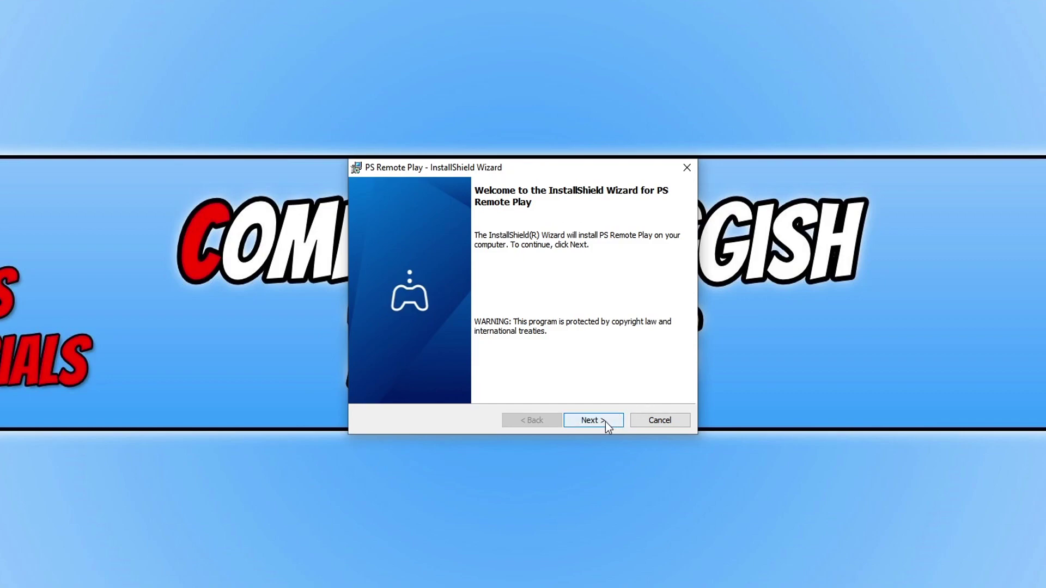
{"action": "left_click", "coordinate": [604, 421]}
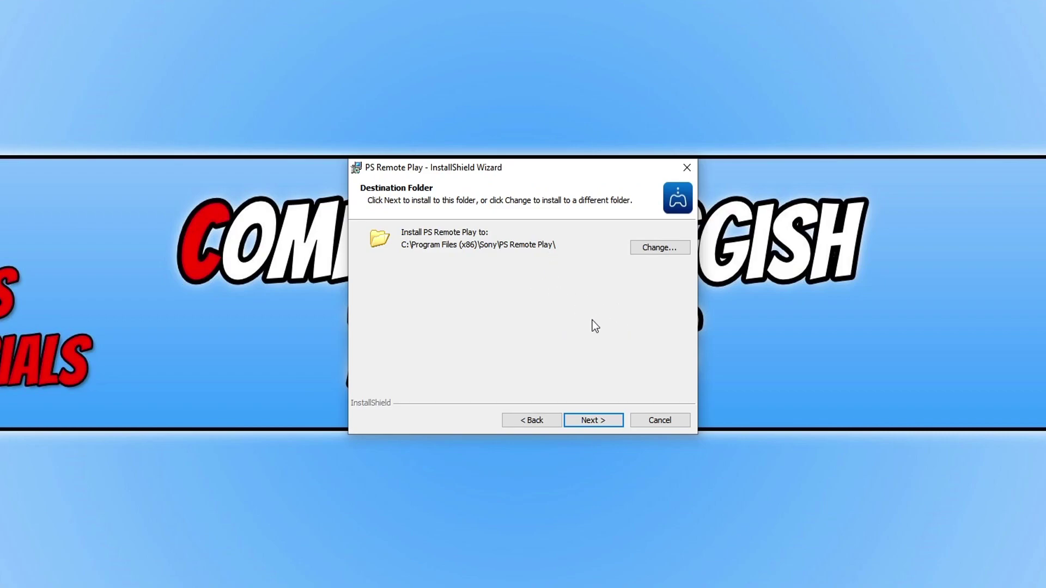
{"action": "left_click", "coordinate": [607, 420]}
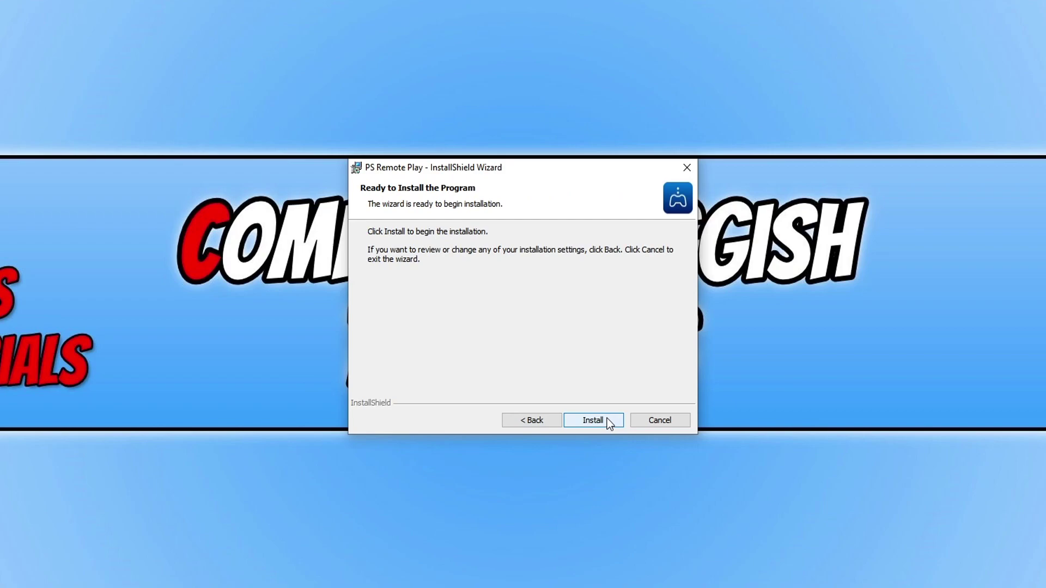
{"action": "left_click", "coordinate": [608, 419]}
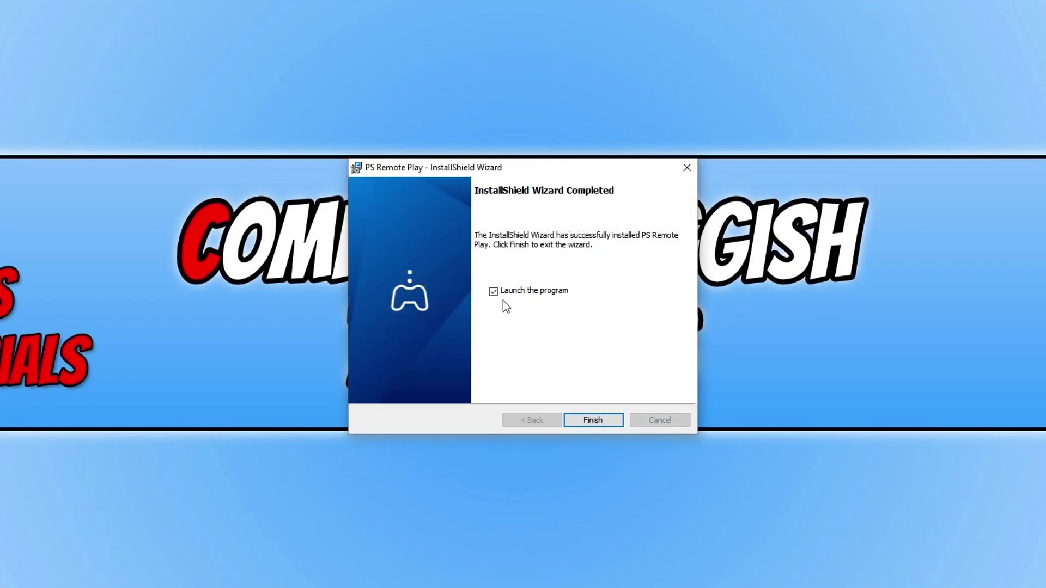
{"action": "left_click", "coordinate": [604, 423]}
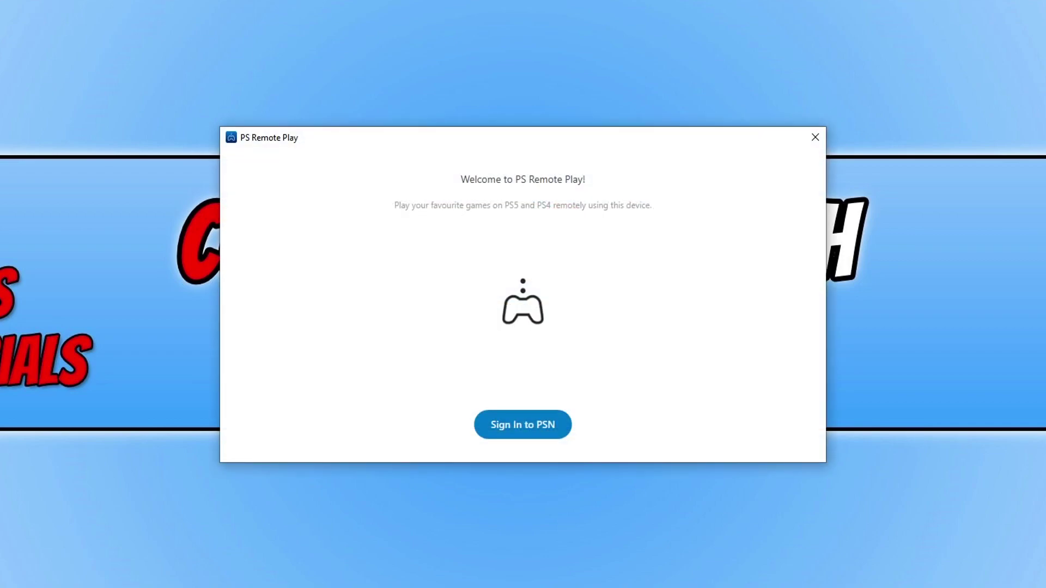
Sign in to PSN with your Sign-In ID and password, then accept the data settings
{"action": "left_click", "coordinate": [534, 427]}
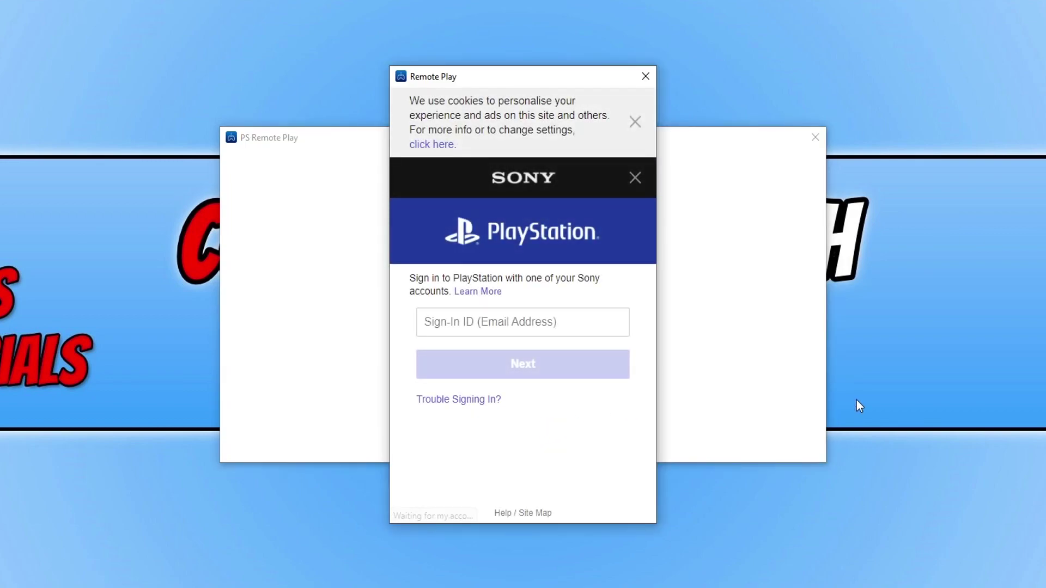
{"action": "left_click", "coordinate": [574, 327]}
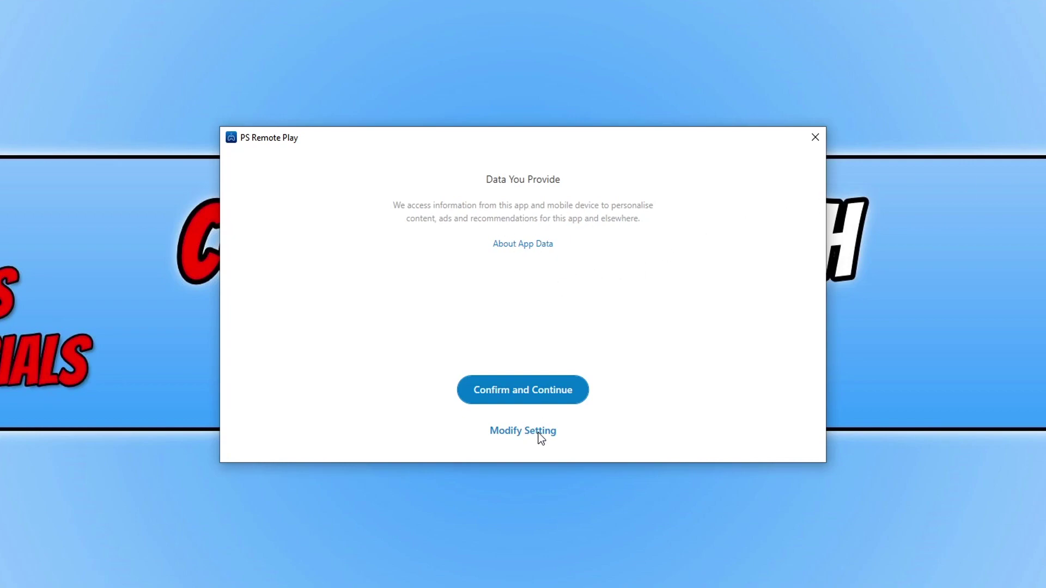
{"action": "left_click", "coordinate": [556, 390]}
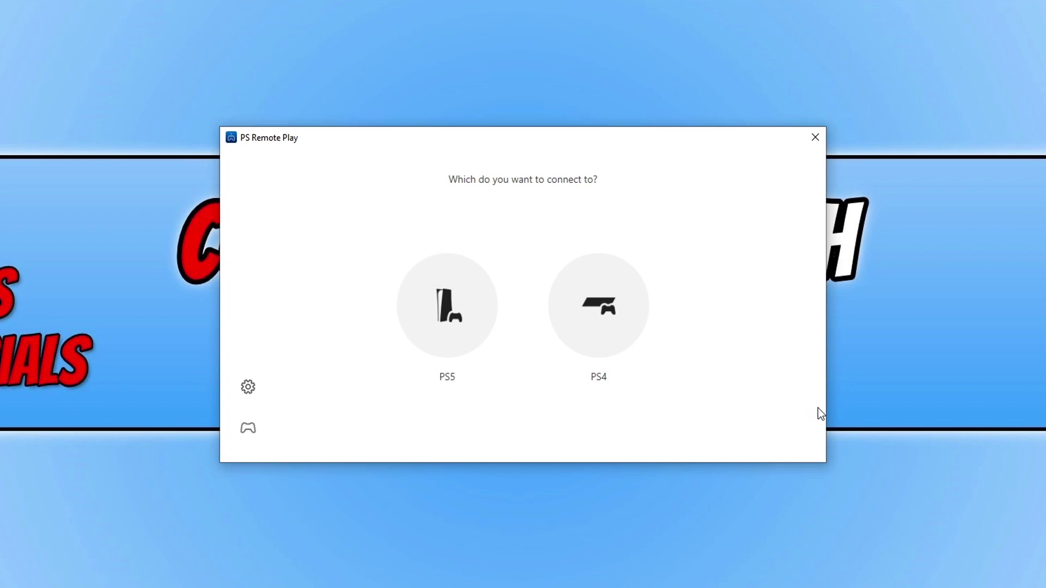
Choose PS5 as the console to connect to and stream its home screen
{"action": "left_click", "coordinate": [459, 312]}
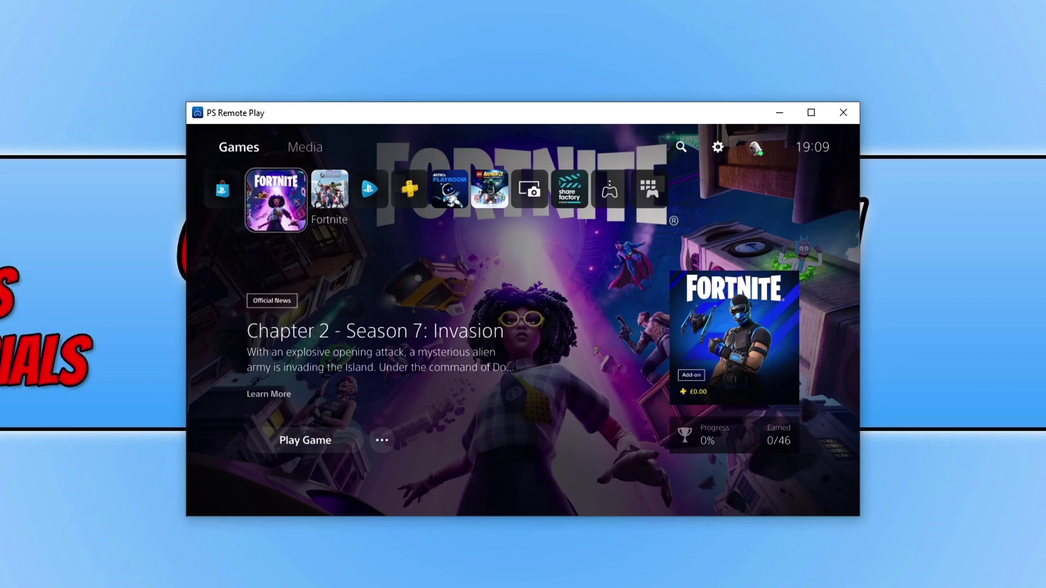
Open the Fortnite game hub on the streamed PS5 and start the game
{"action": "key", "text": "Down"}
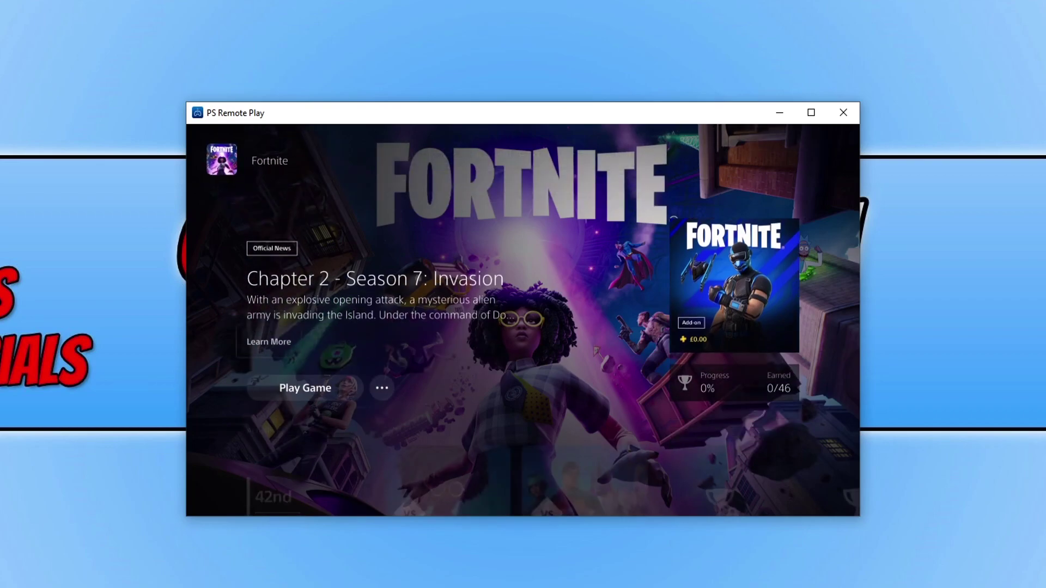
{"action": "key", "text": "Return"}
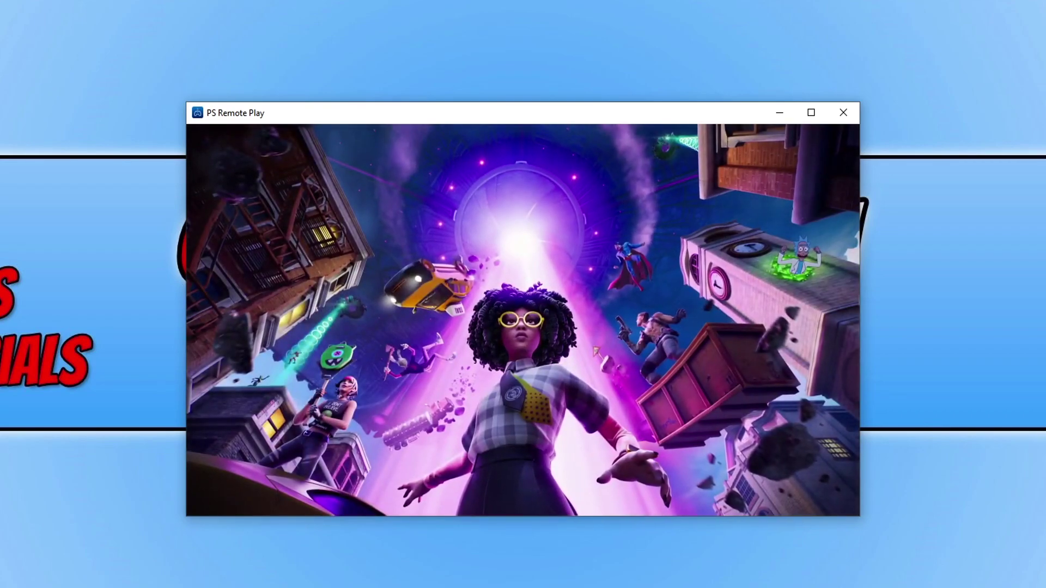